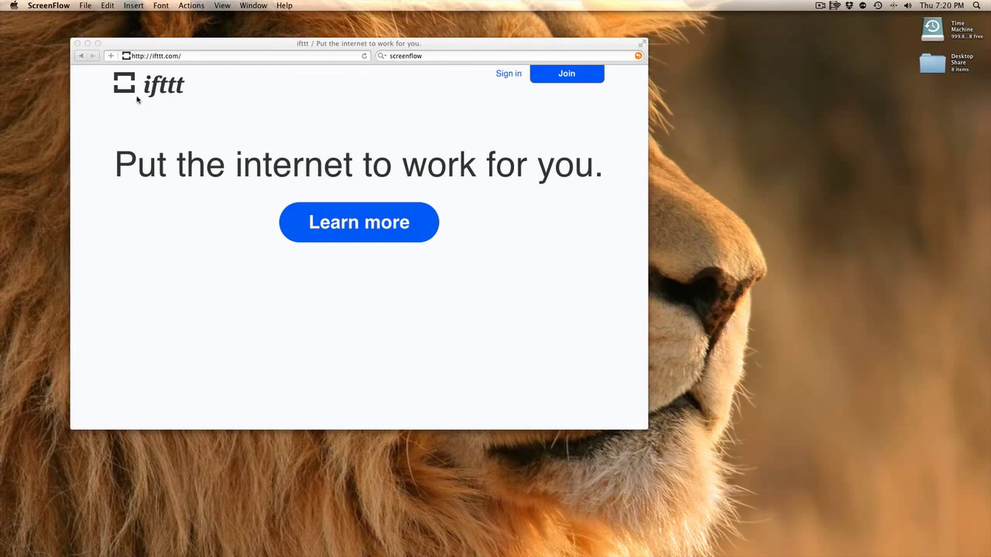
Sign in to ifttt with the account username and password
click(155, 58)
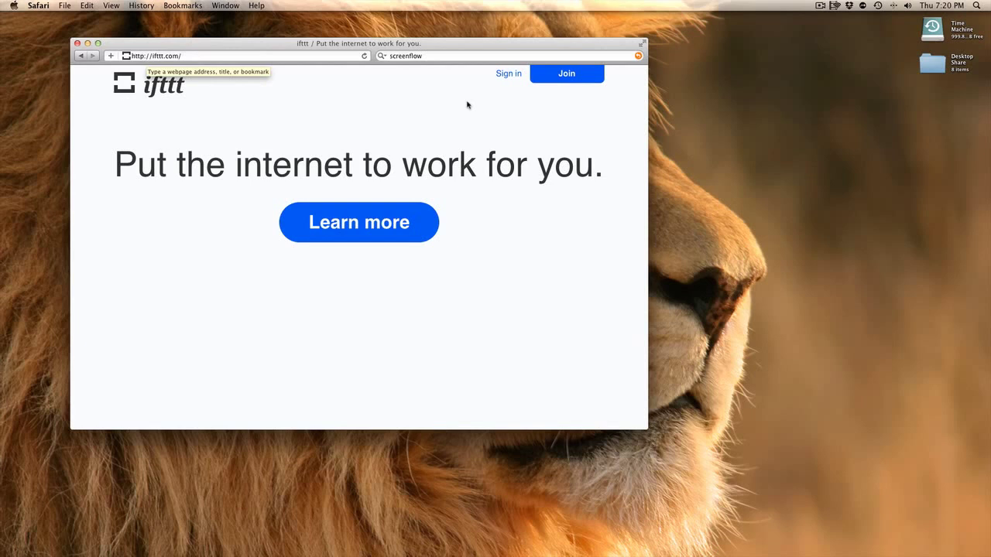
click(507, 74)
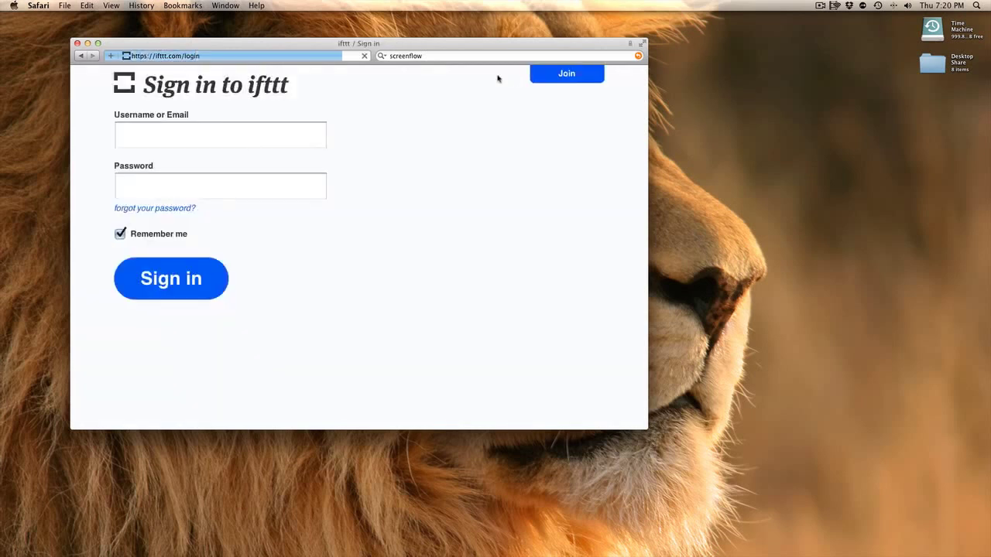
click(265, 134)
text(Skarkroe)
key(Tab)
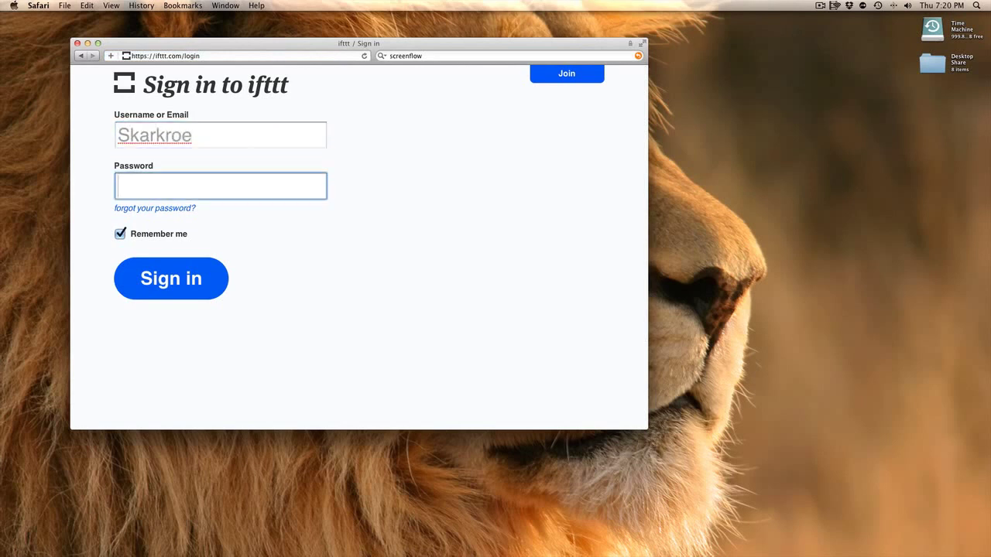
text(******)
key(Return)
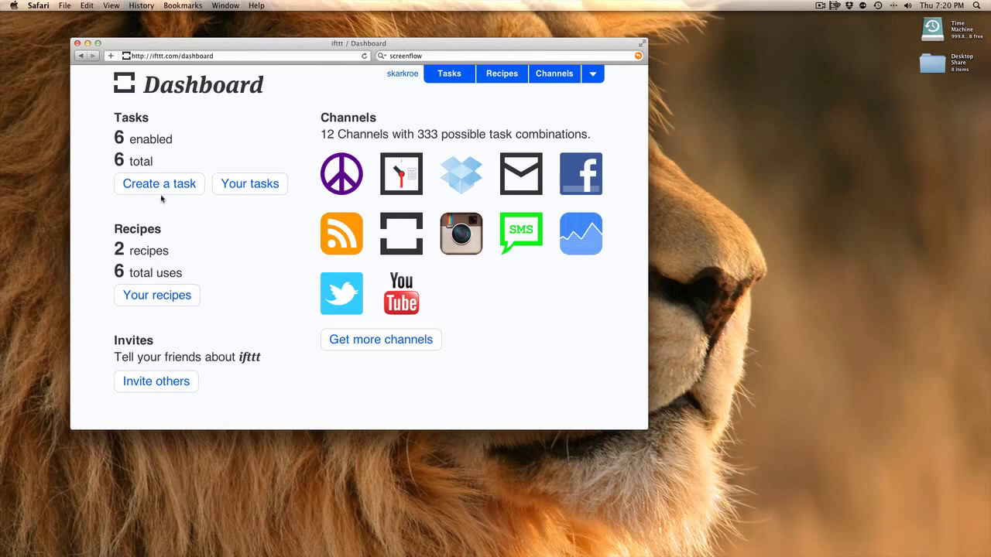
Start a new task with Date & Time as the trigger channel and "Every year on" as its trigger
click(161, 191)
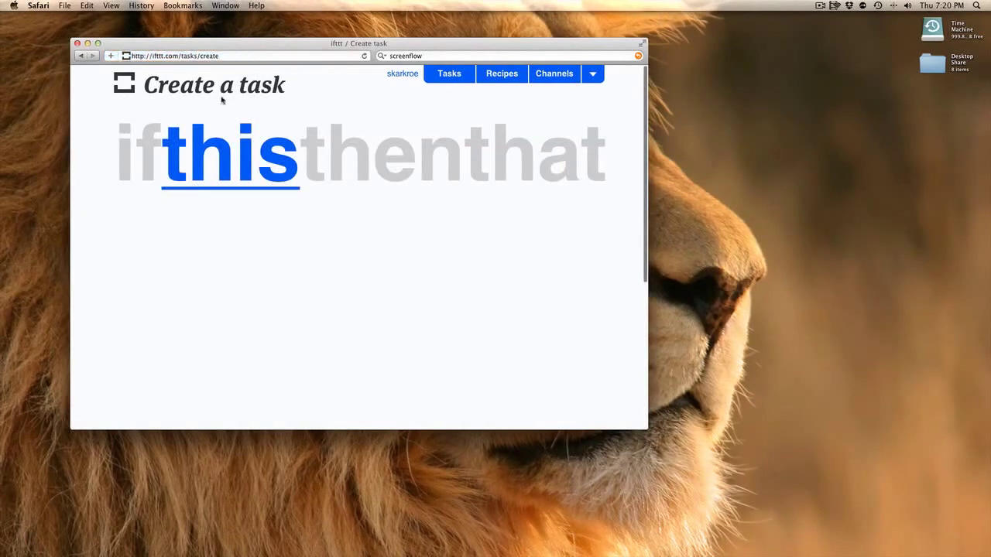
click(207, 154)
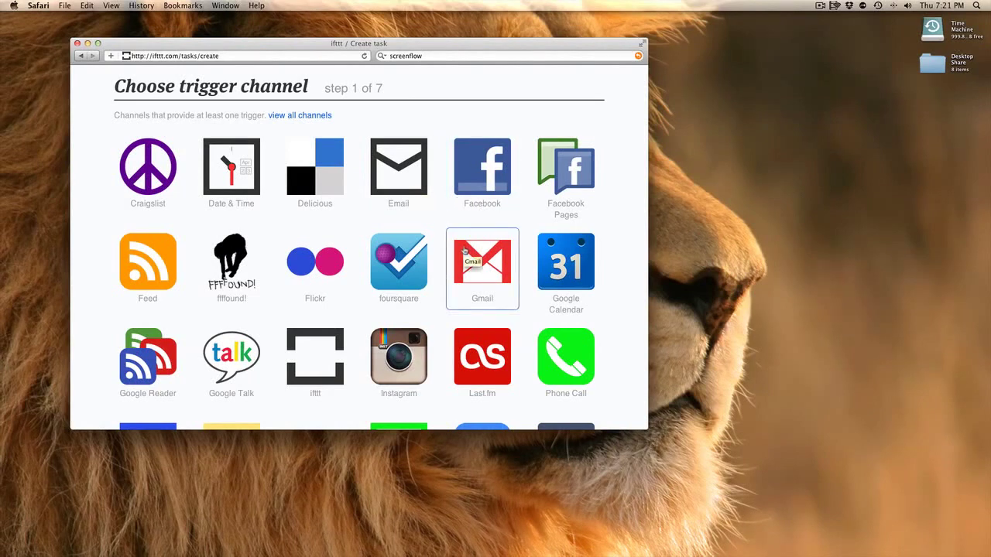
scroll(465, 250, down, 6)
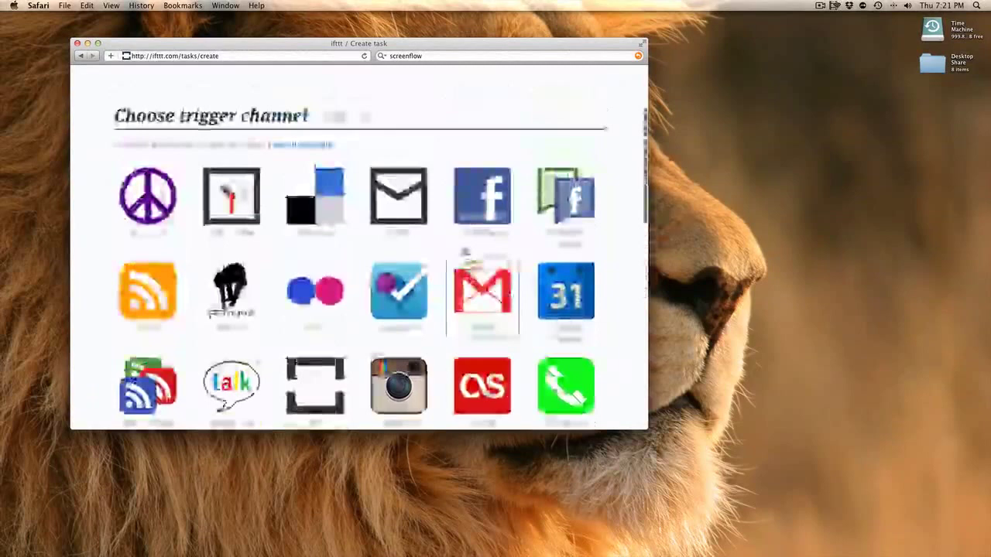
click(233, 203)
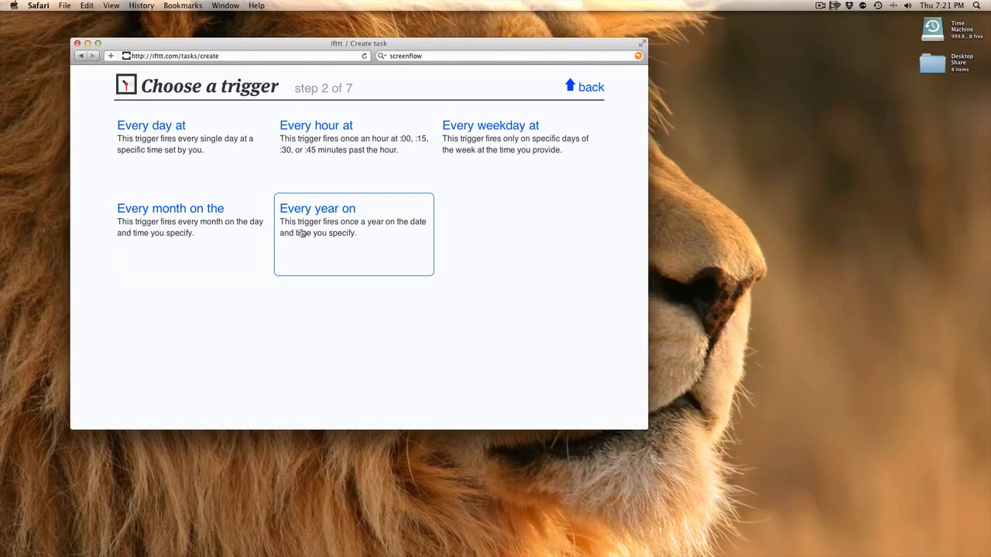
click(302, 233)
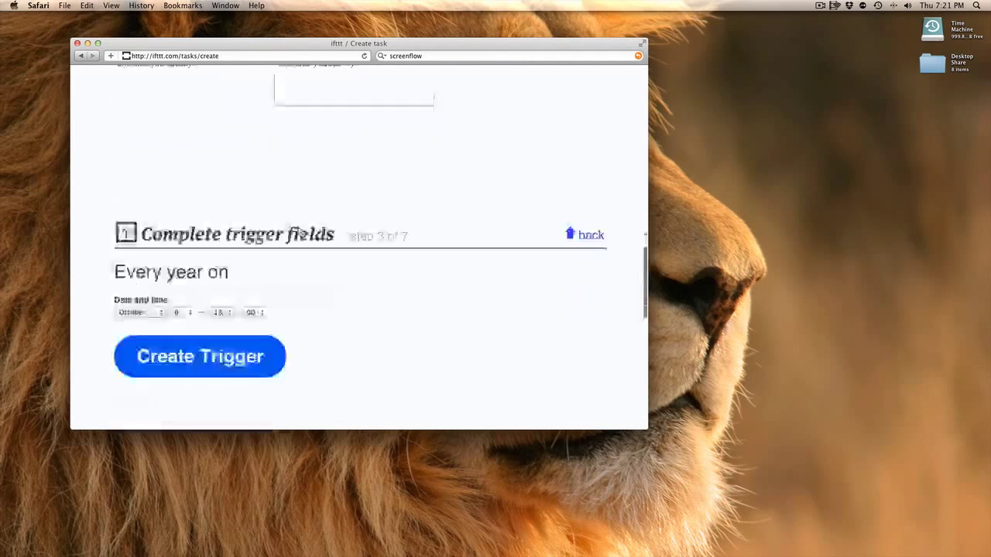
Set the yearly trigger to the birthday's month and day at 08:00 and create the trigger
click(141, 161)
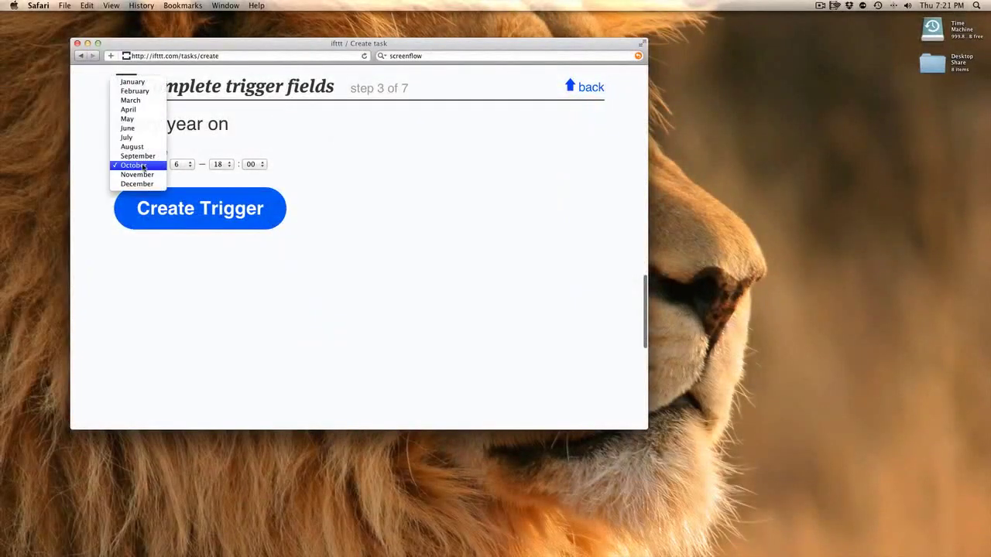
click(143, 160)
click(176, 164)
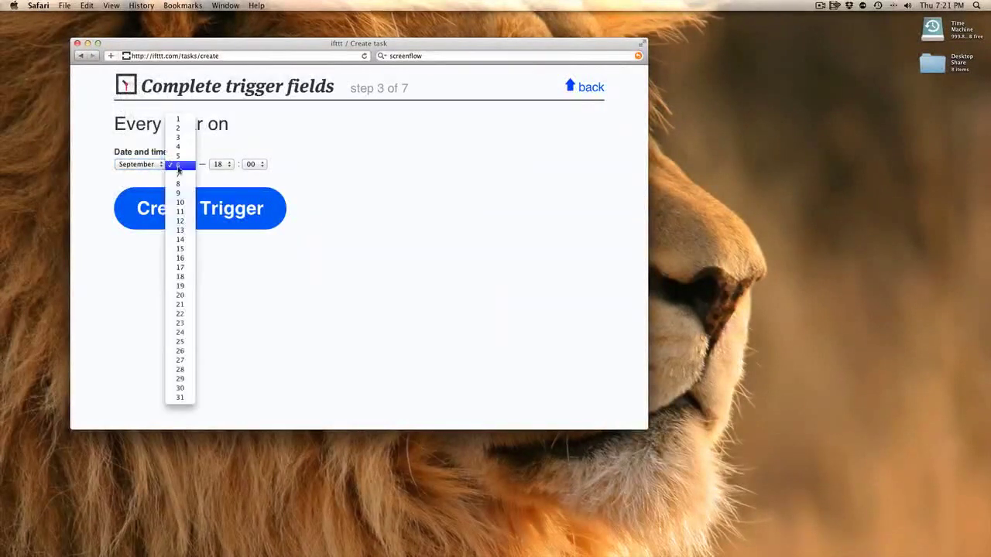
click(179, 278)
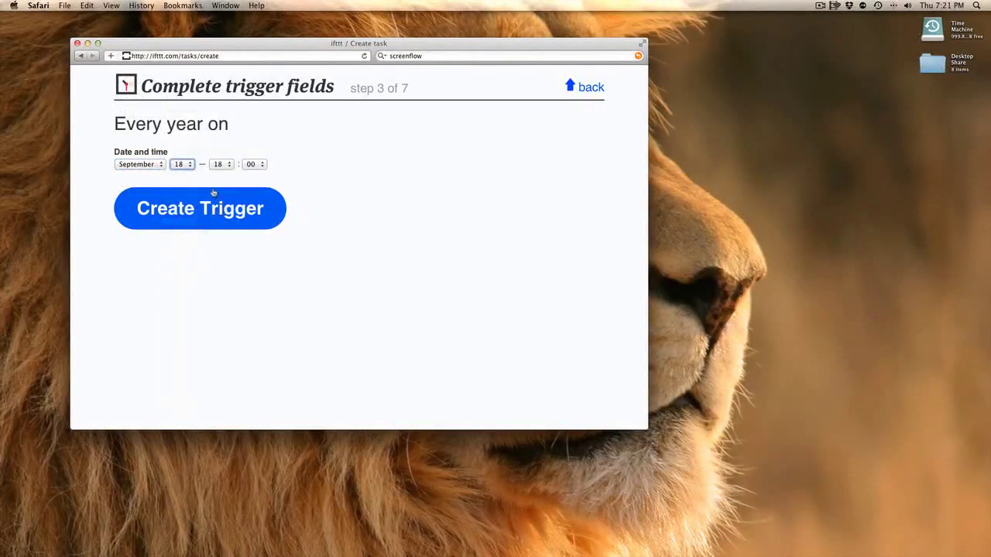
click(223, 164)
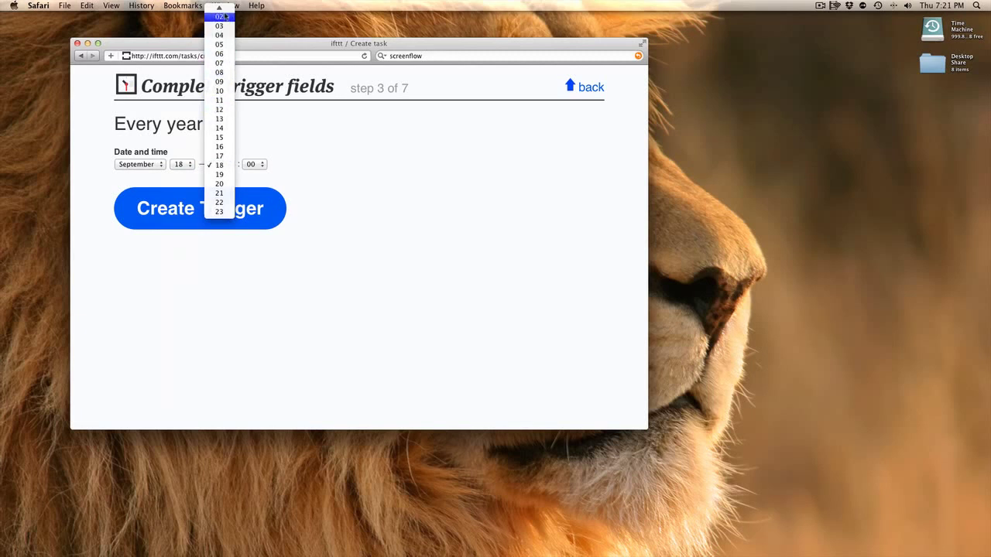
click(220, 83)
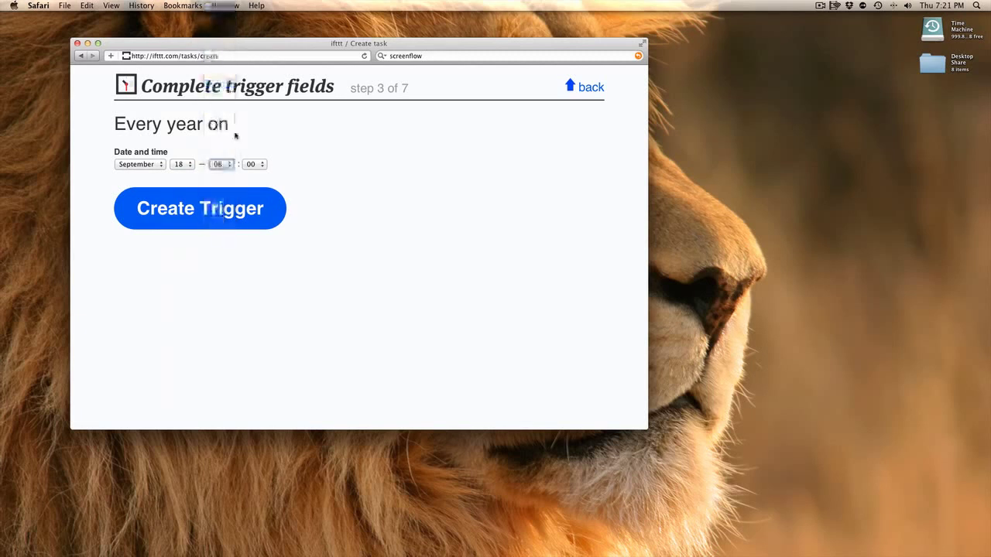
click(215, 216)
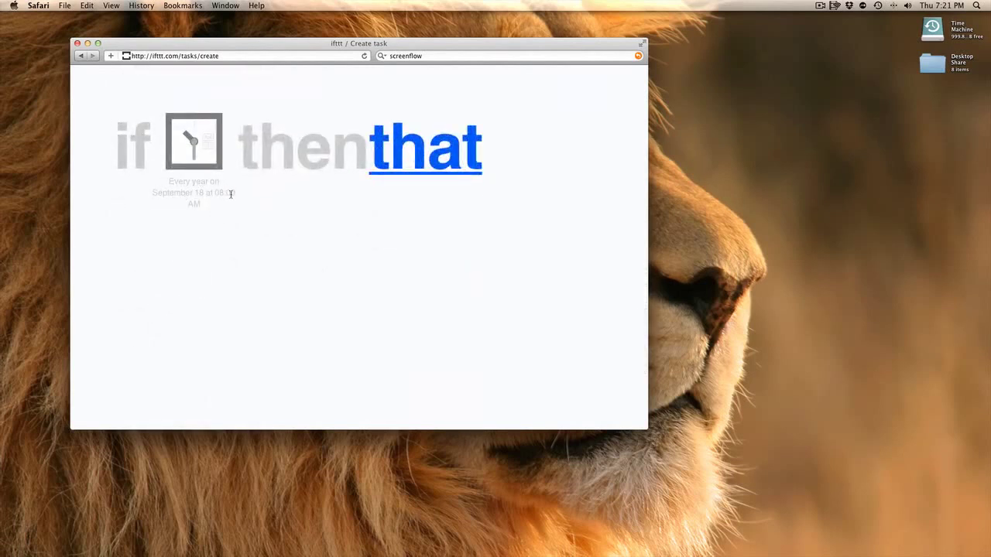
Add a Facebook "Create a status message" action, appending "It's my birthday!!" to the default message, and create the action
click(409, 177)
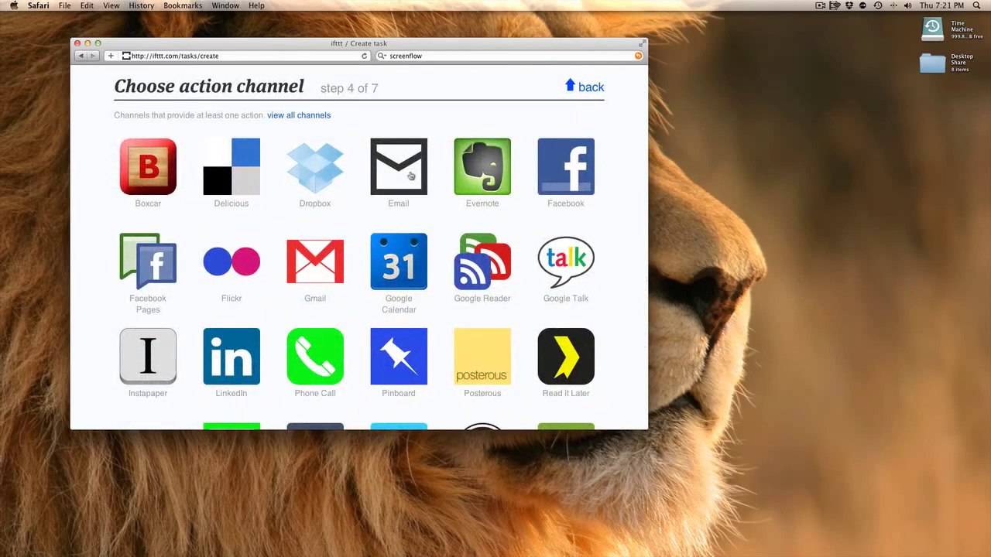
click(557, 199)
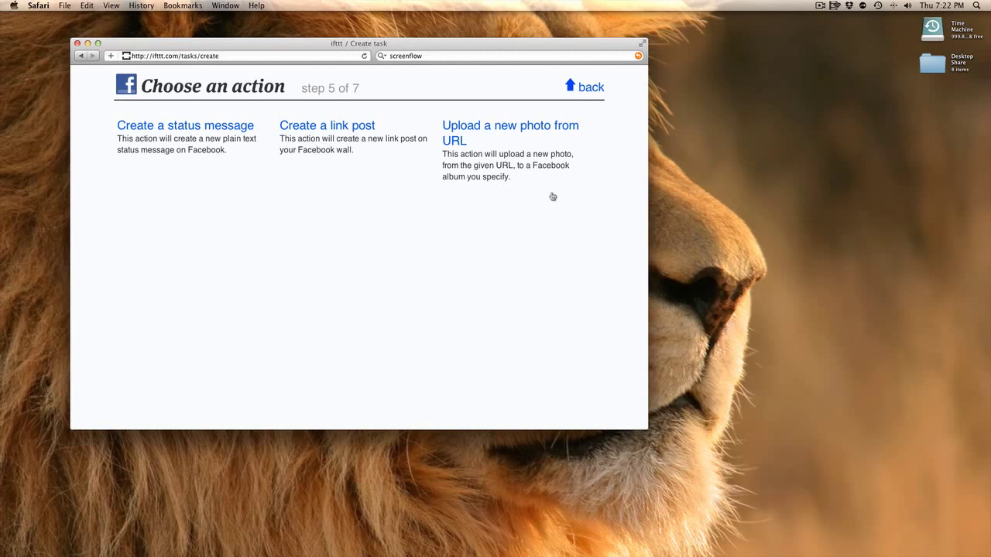
click(212, 127)
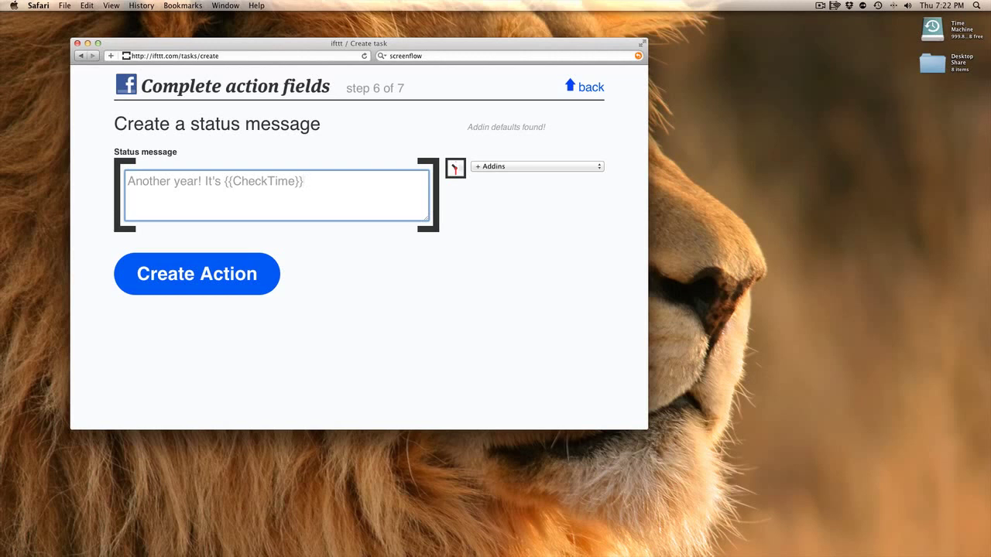
text(It's my birthday!!)
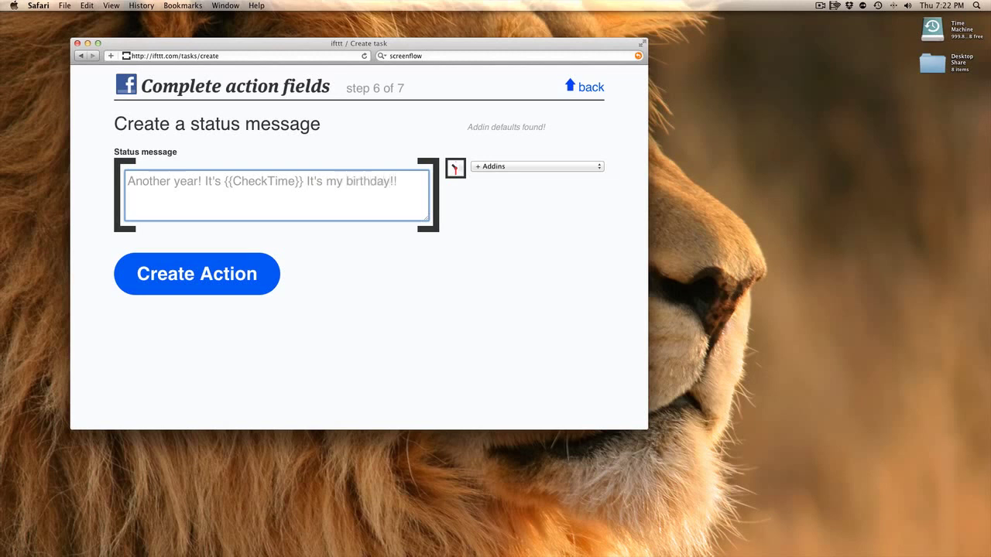
click(228, 271)
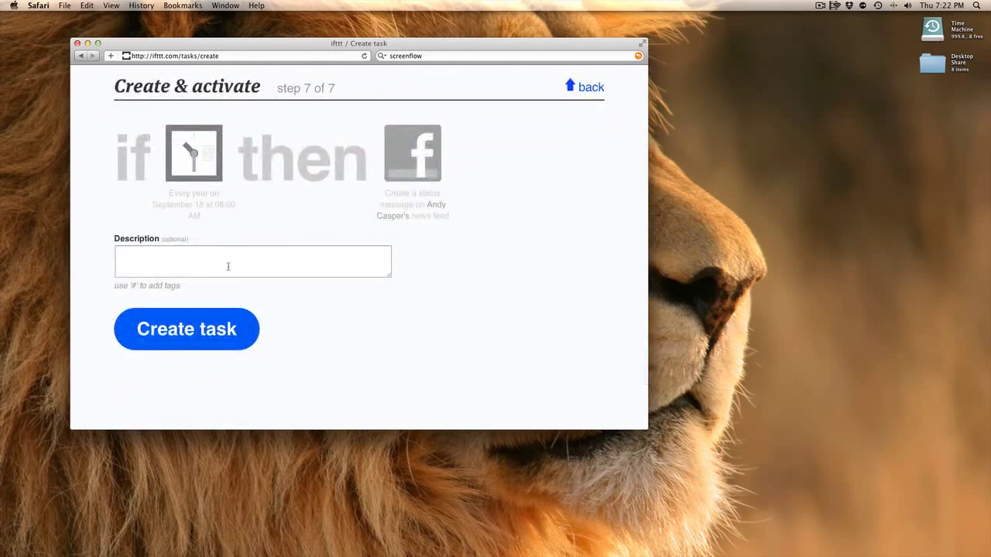
Describe the task as "Happy Birthday to me" and create it
click(229, 267)
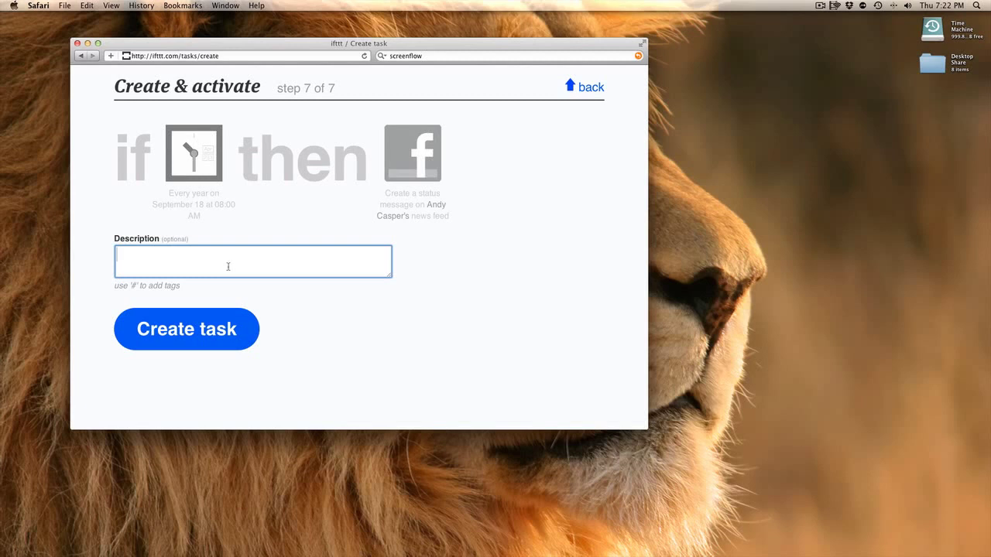
text(Happy Birthday to me)
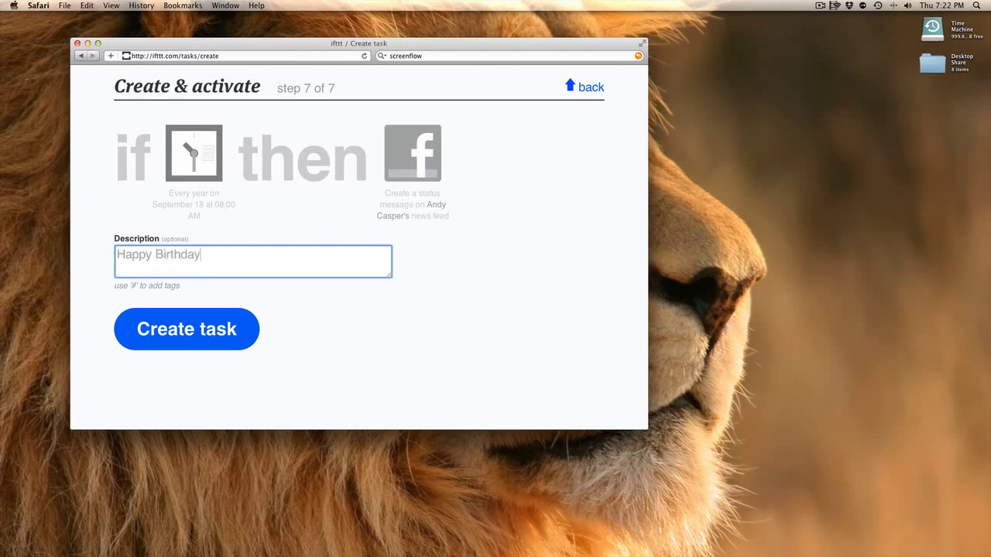
click(207, 331)
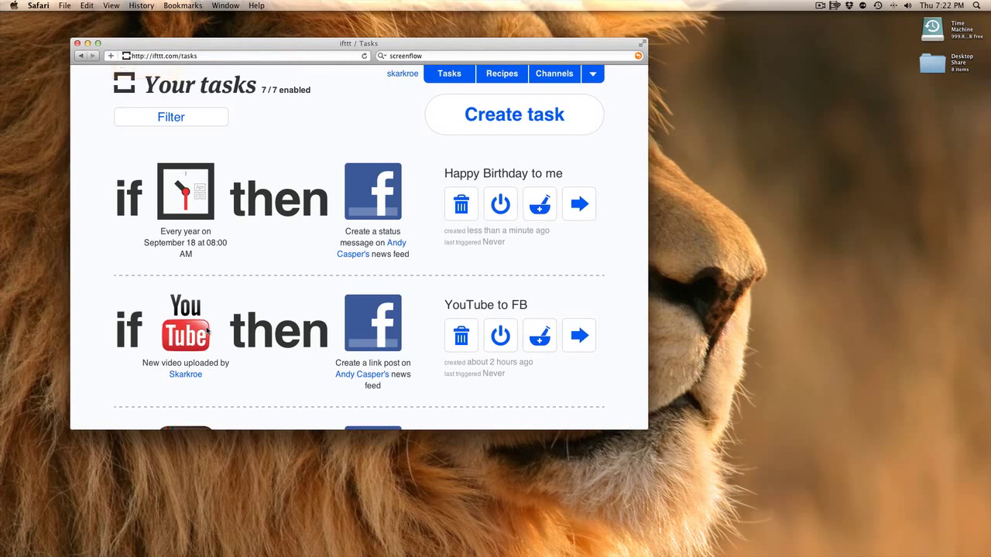
Look through the existing tasks down to Tweet to FB, and bring up the Twitter app's timeline window over them
scroll(207, 331, down, 5)
scroll(206, 331, down, 4)
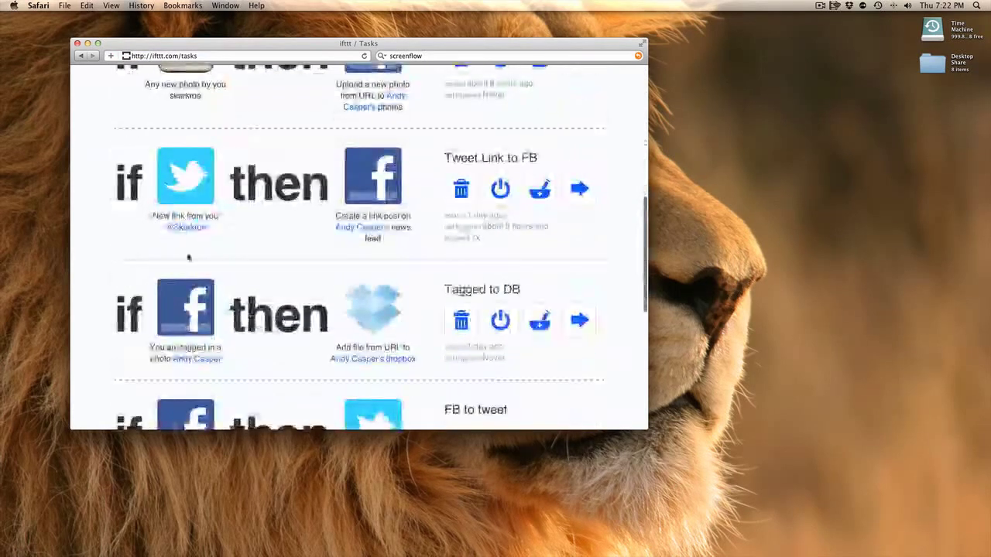
scroll(155, 302, down, 6)
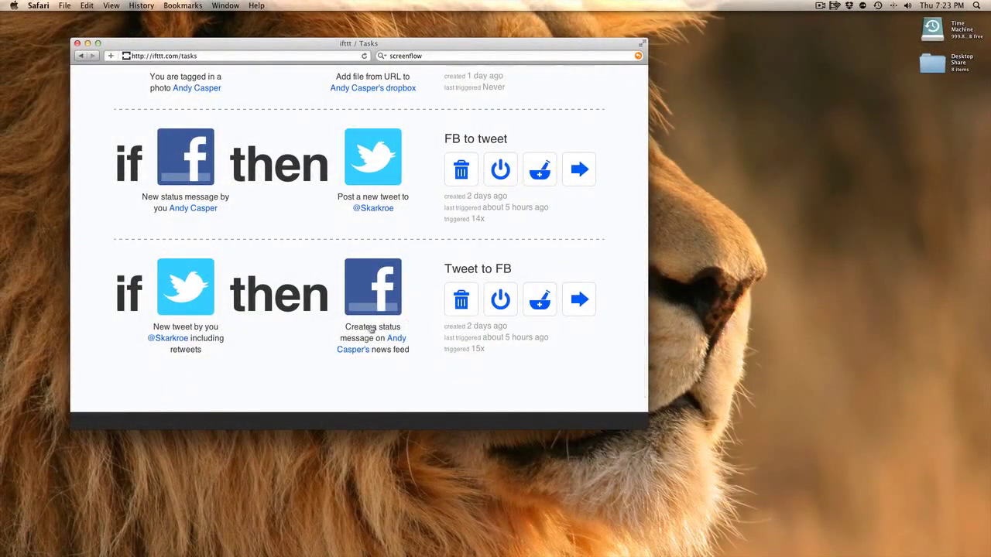
mouse_move(333, 542)
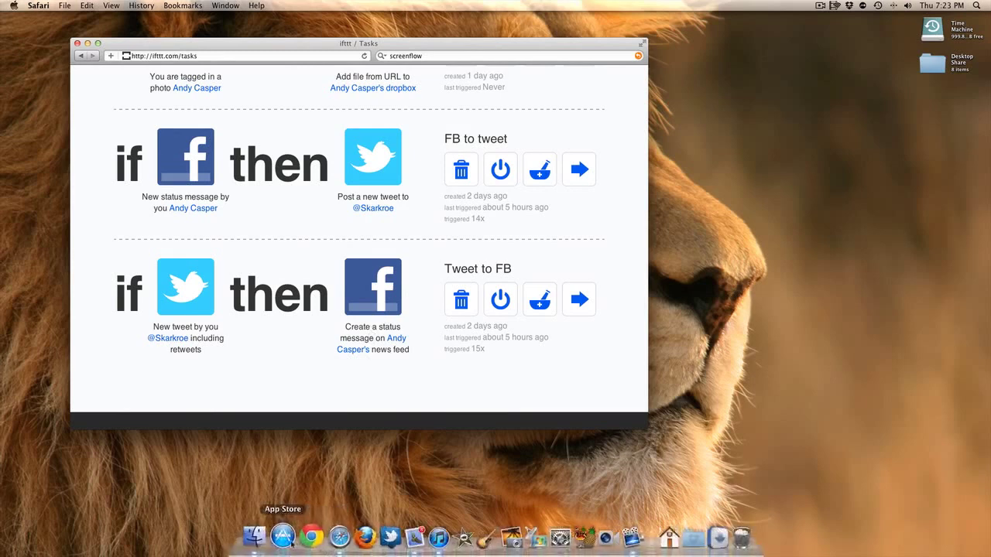
click(379, 536)
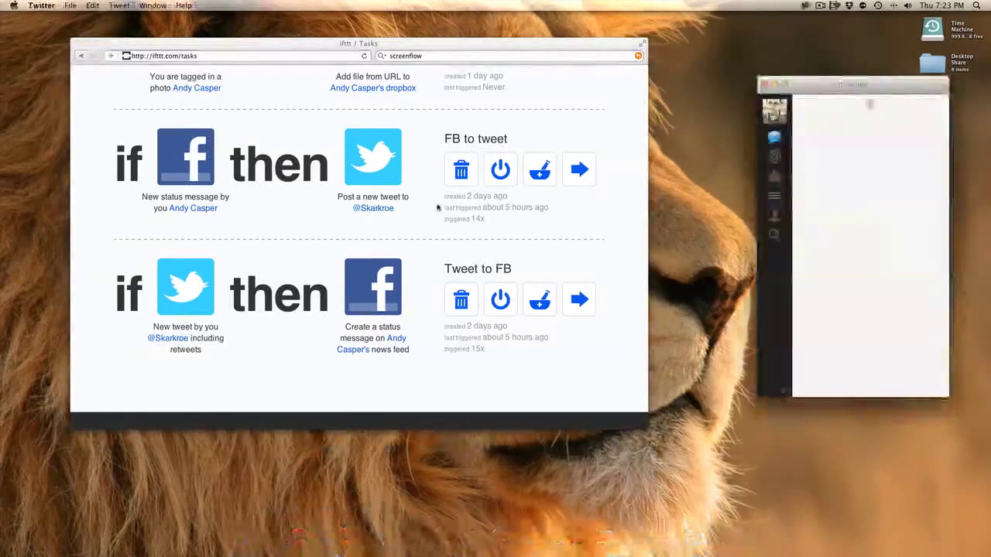
drag(852, 85, 346, 113)
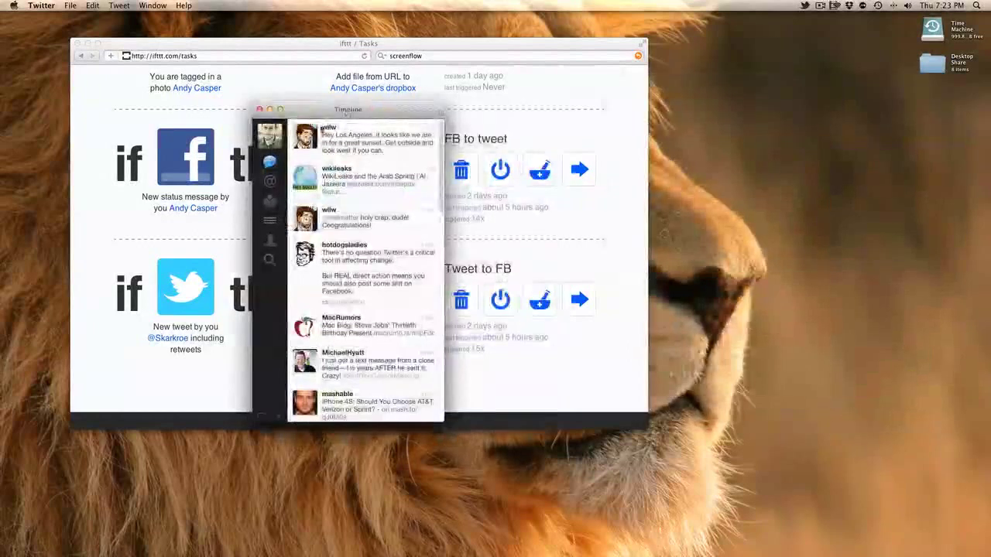
Post the tweet "I've said it before and I'll say it again! You should be using ifttt.com" and close the timeline window
click(262, 418)
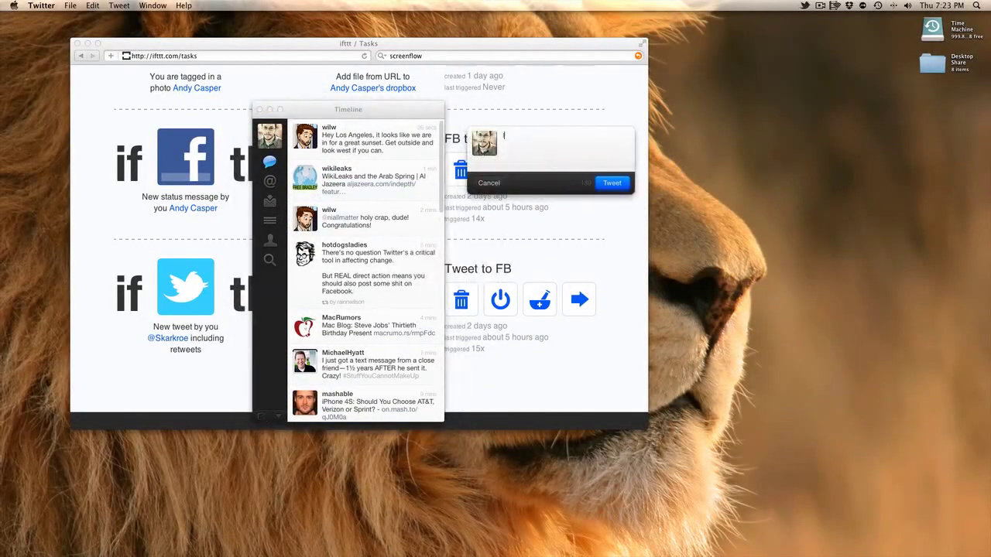
text(I )
text(ve said it before)
text( and I')
text(ll say it again)
text(! You sho)
text(uld be using )
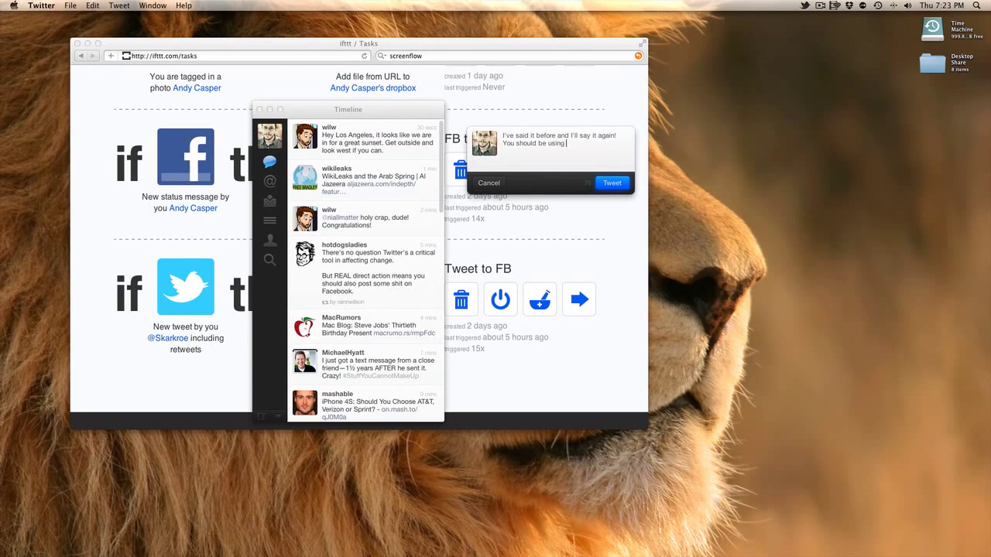
text(ifttt.com)
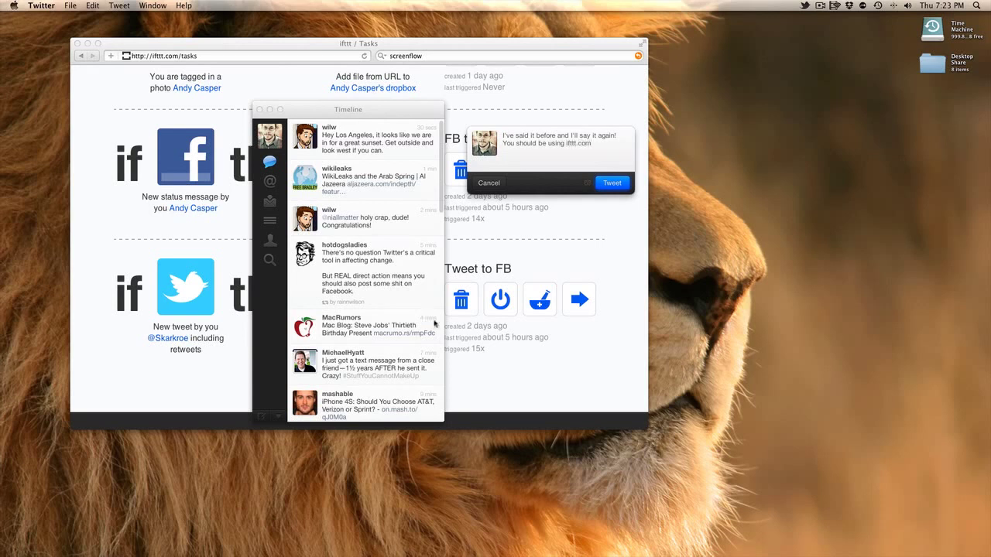
click(614, 186)
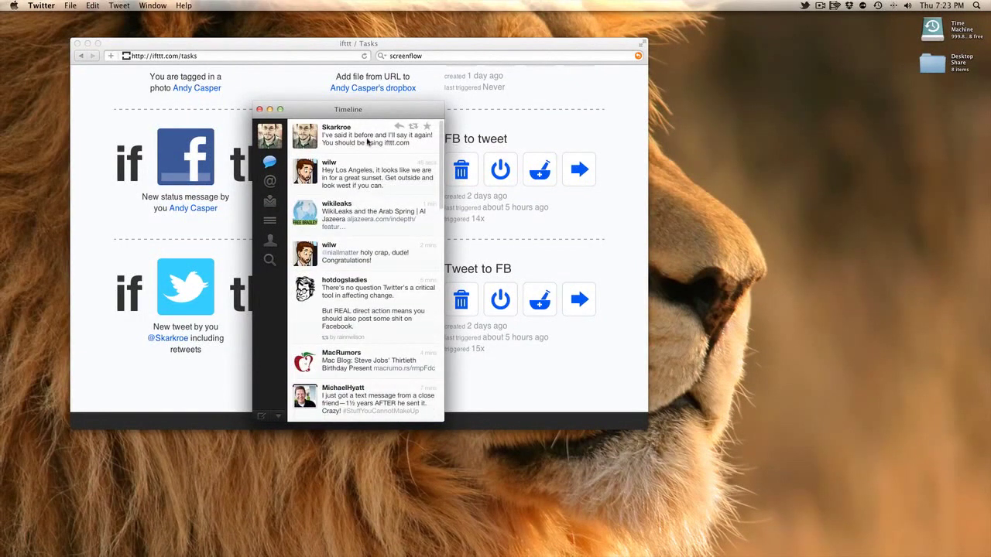
click(259, 109)
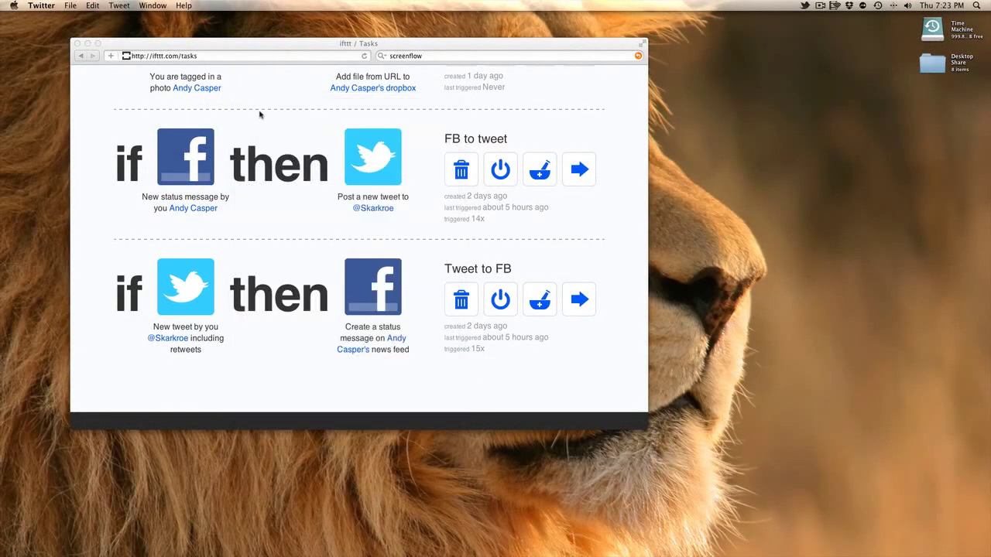
Open the account owner's profile on facebook.com and reload it to check for the cross-posted tweet
click(208, 54)
click(206, 54)
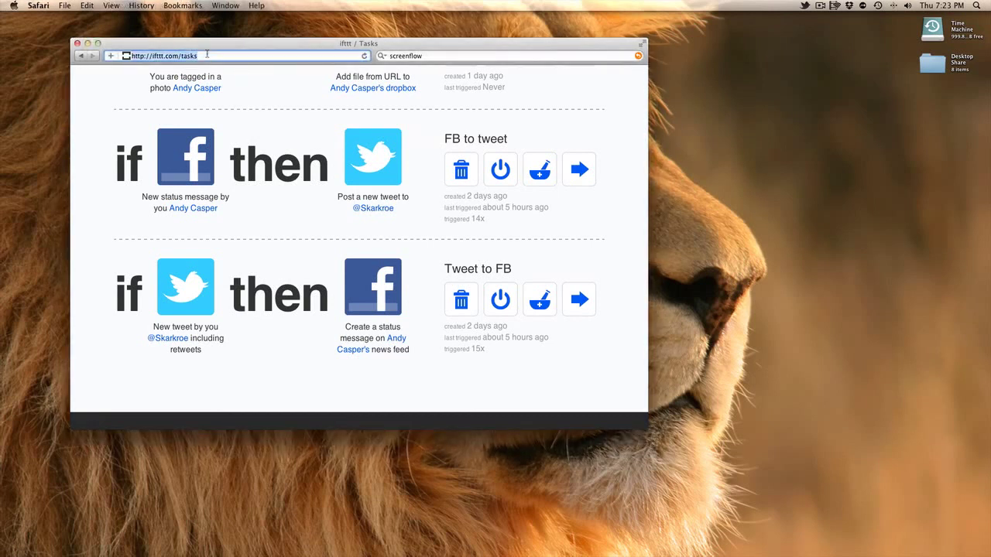
text(facebook.com/)
key(Return)
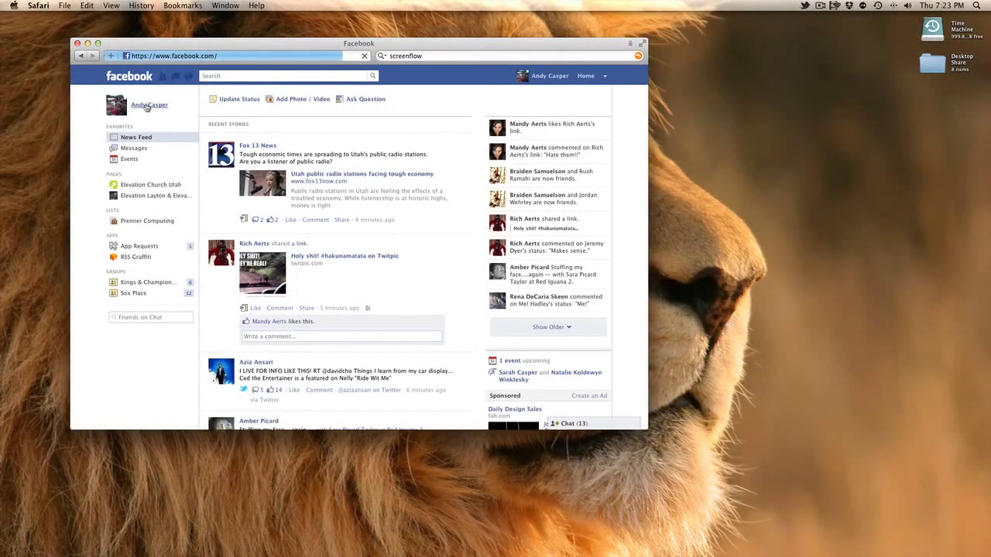
click(147, 104)
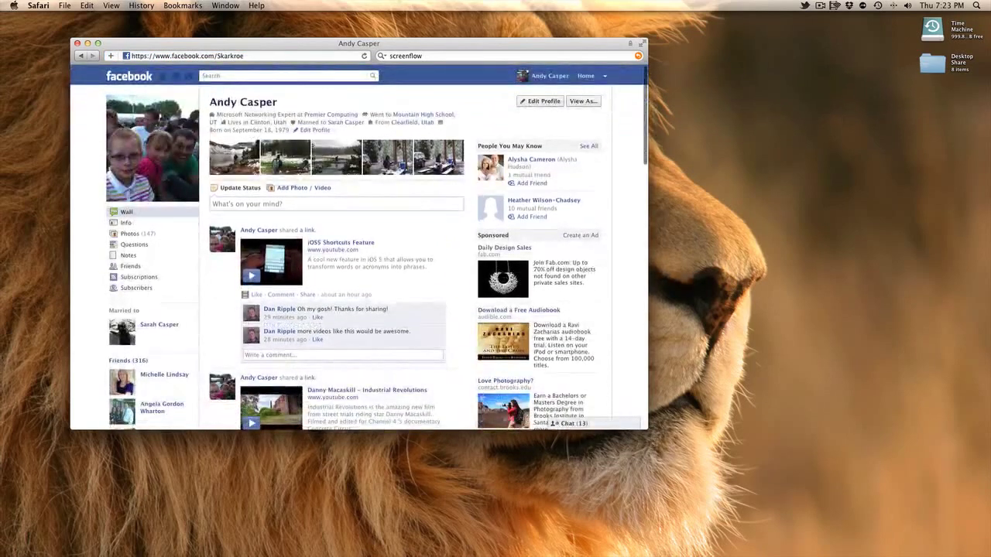
click(363, 57)
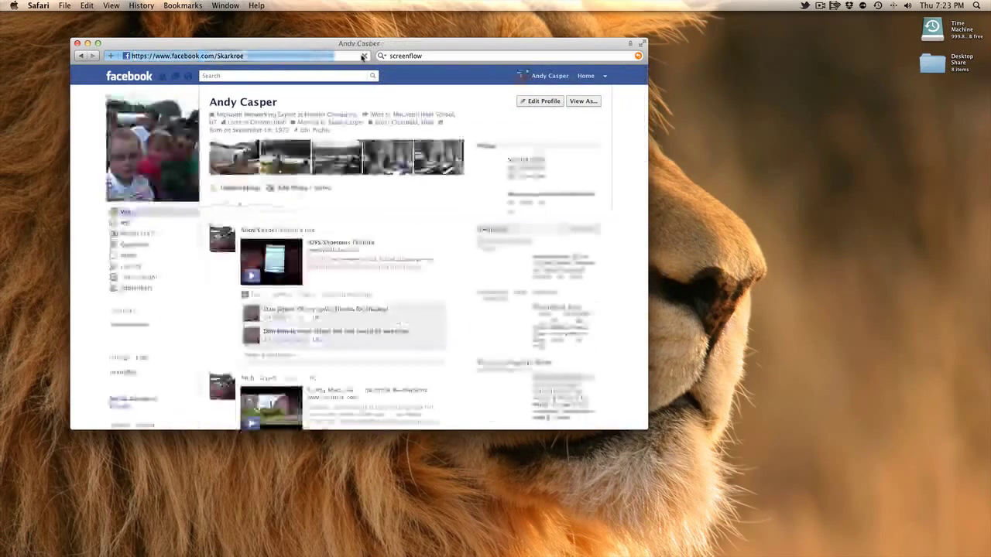
click(365, 58)
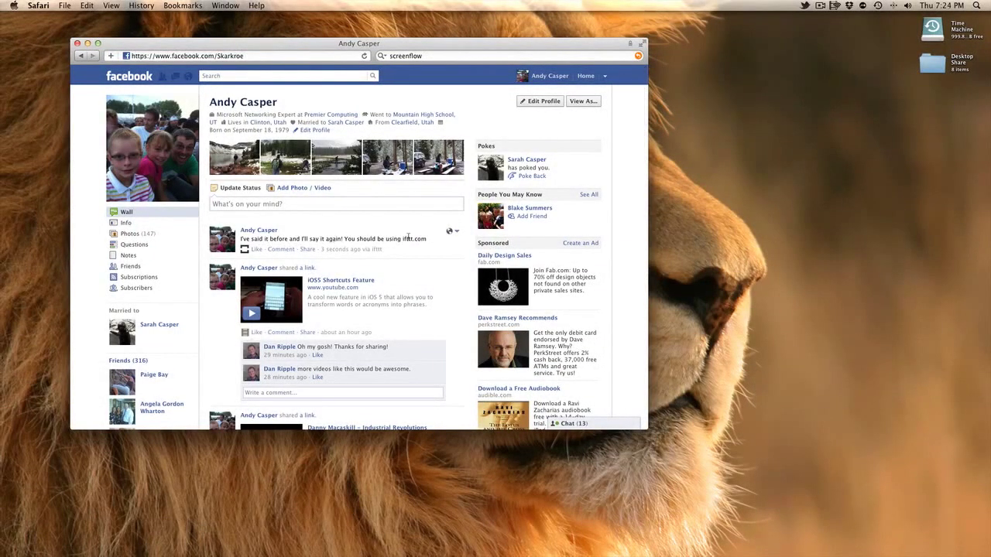
Return to the ifttt dashboard at ifttt.com
click(292, 61)
text(ifttt.com/)
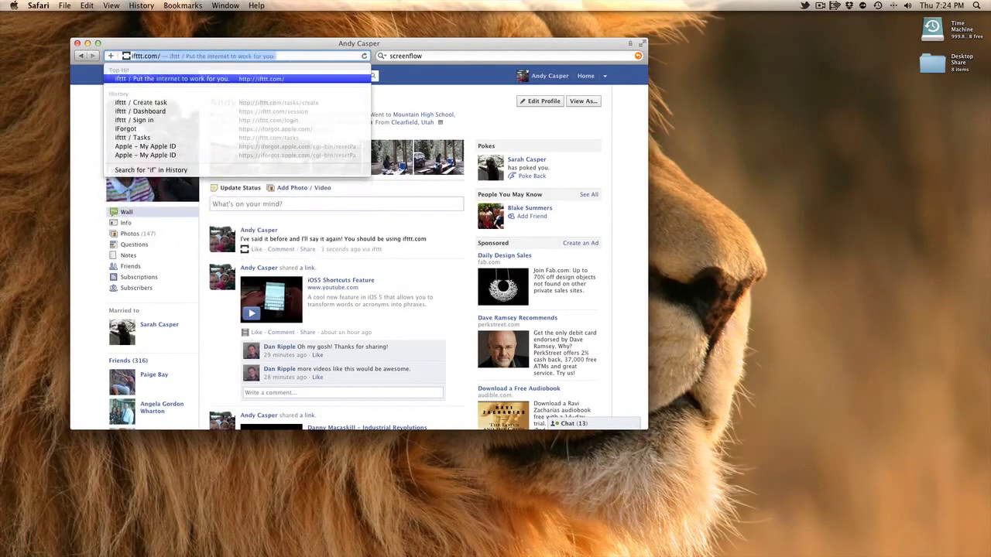
key(Return)
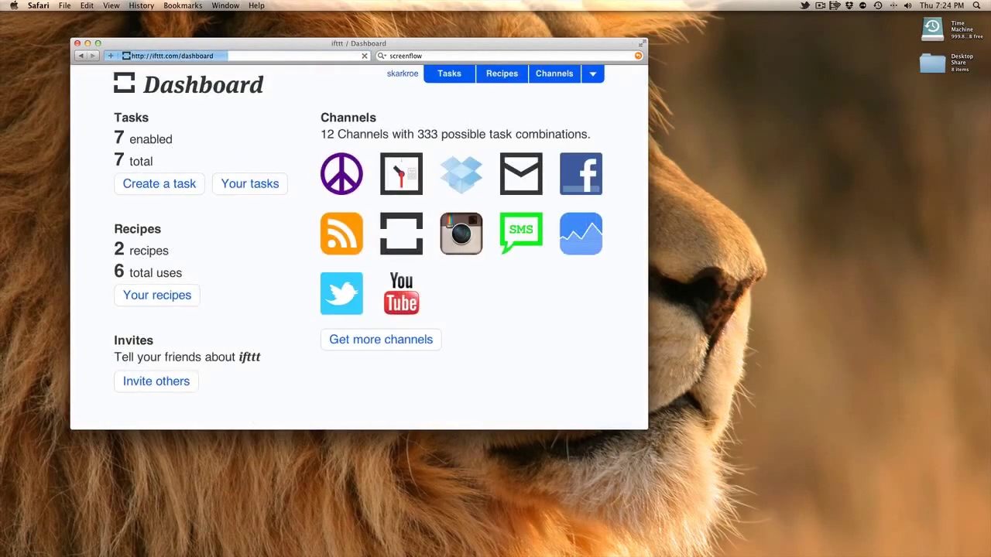